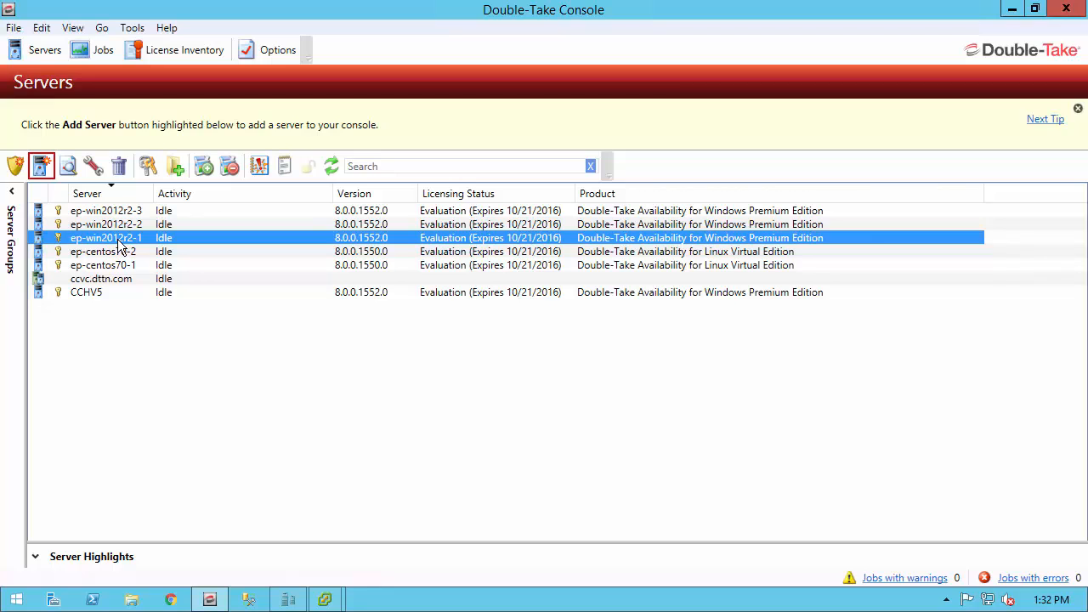
Set up protection of ep-win2012r2-1 with the Full Server workload and ep-win2012r2-2 as the target server.
left_click(228, 235)
right_click(228, 241)
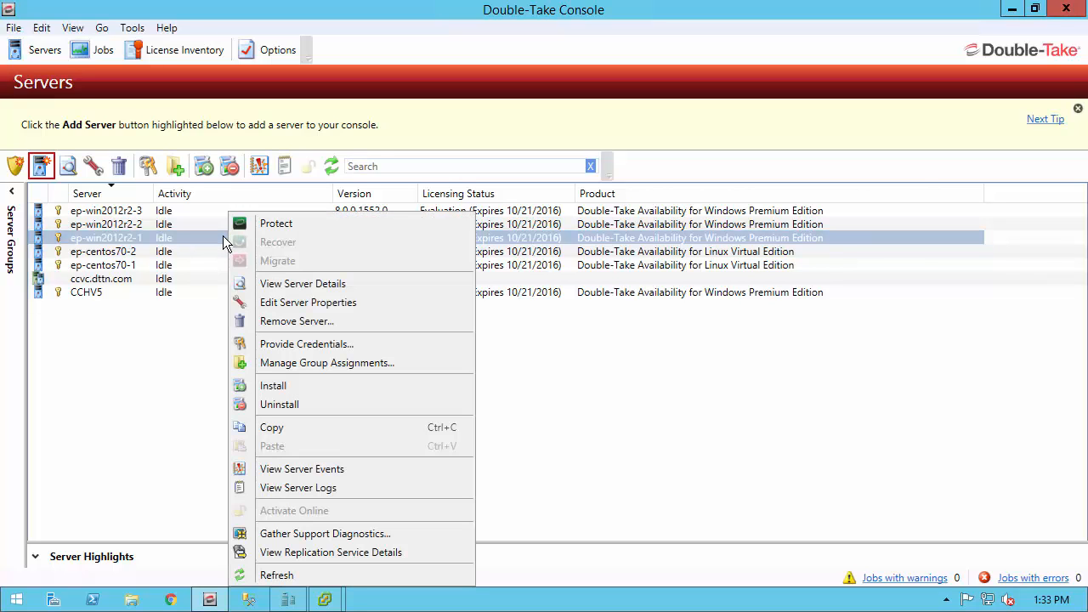
left_click(275, 225)
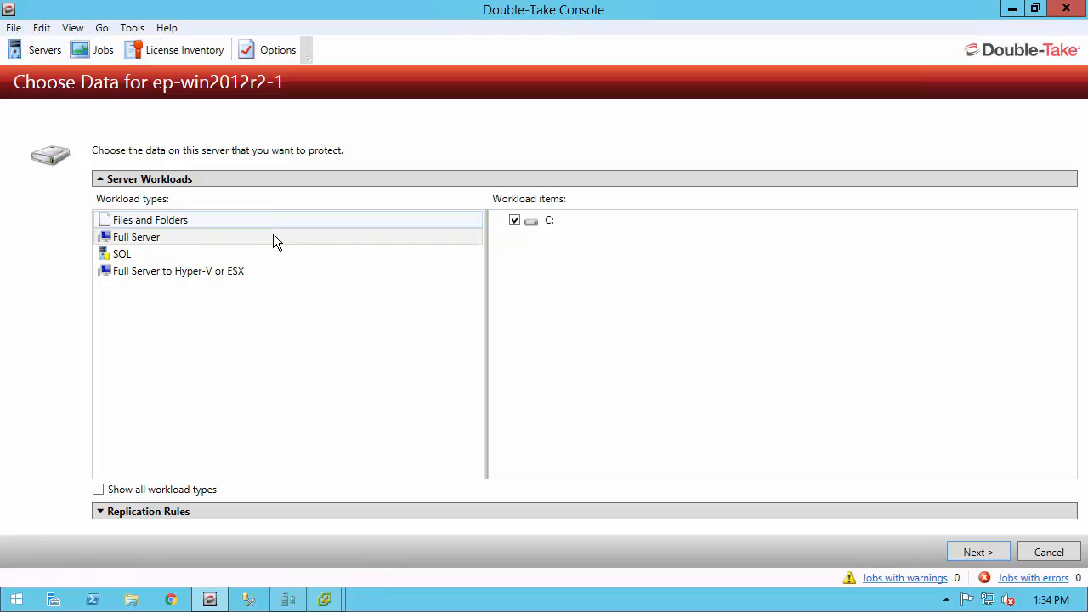
left_click(272, 238)
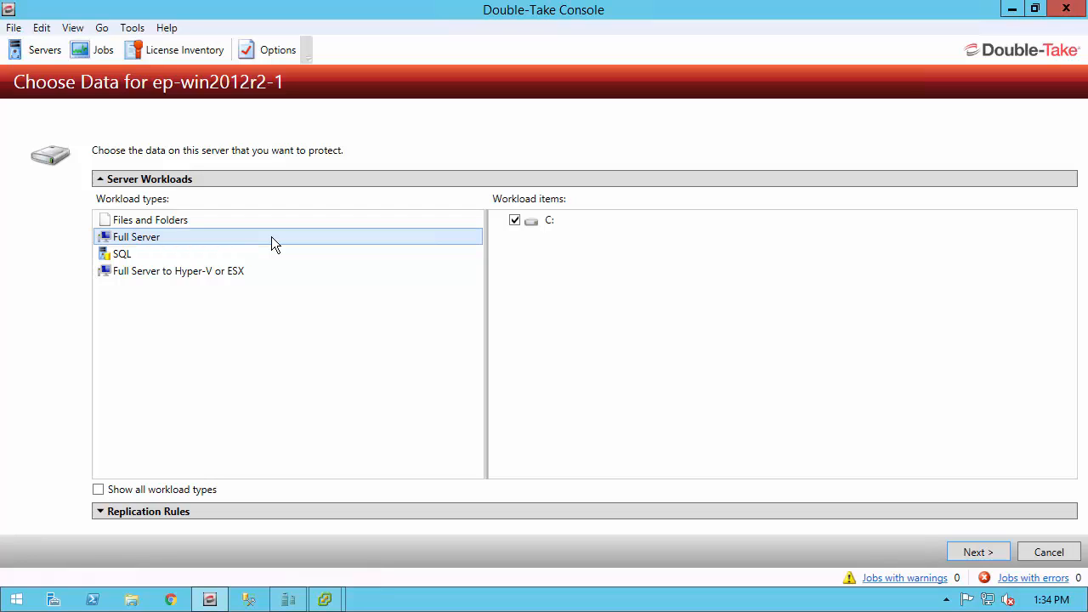
left_click(978, 553)
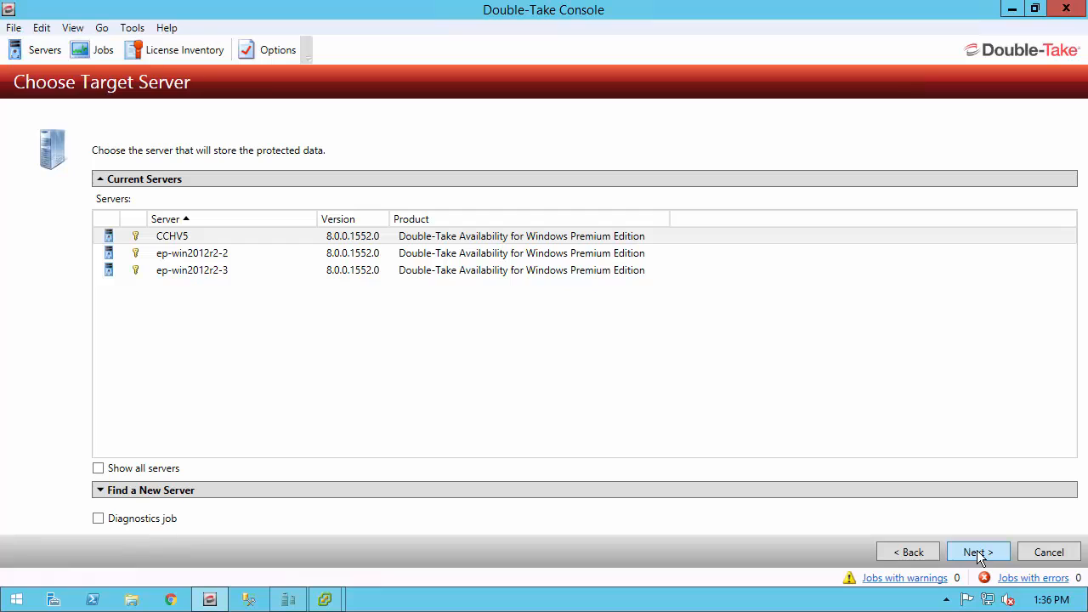
left_click(207, 255)
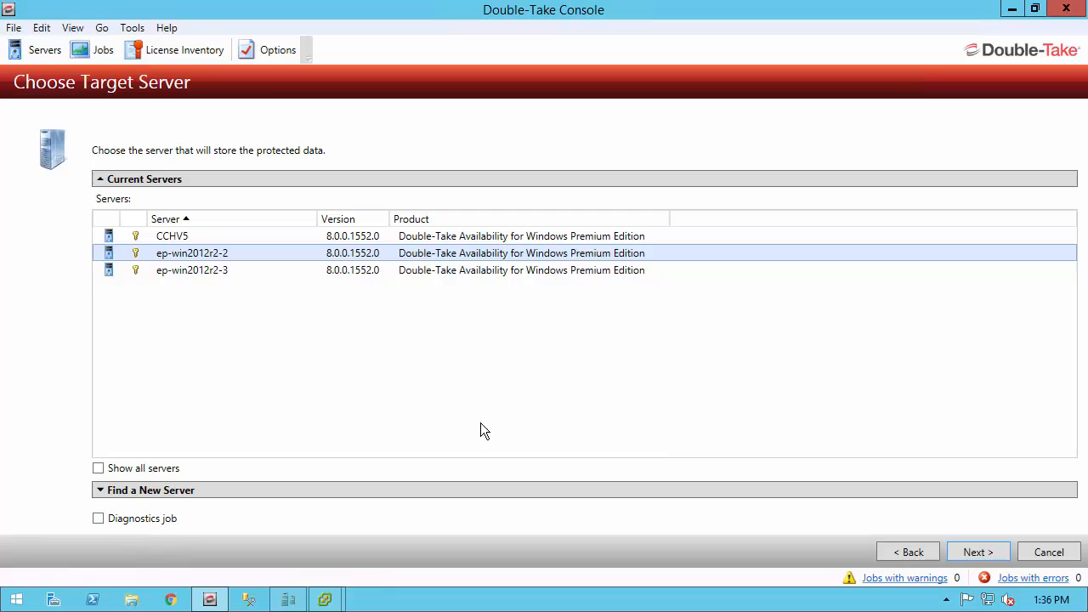
left_click(974, 553)
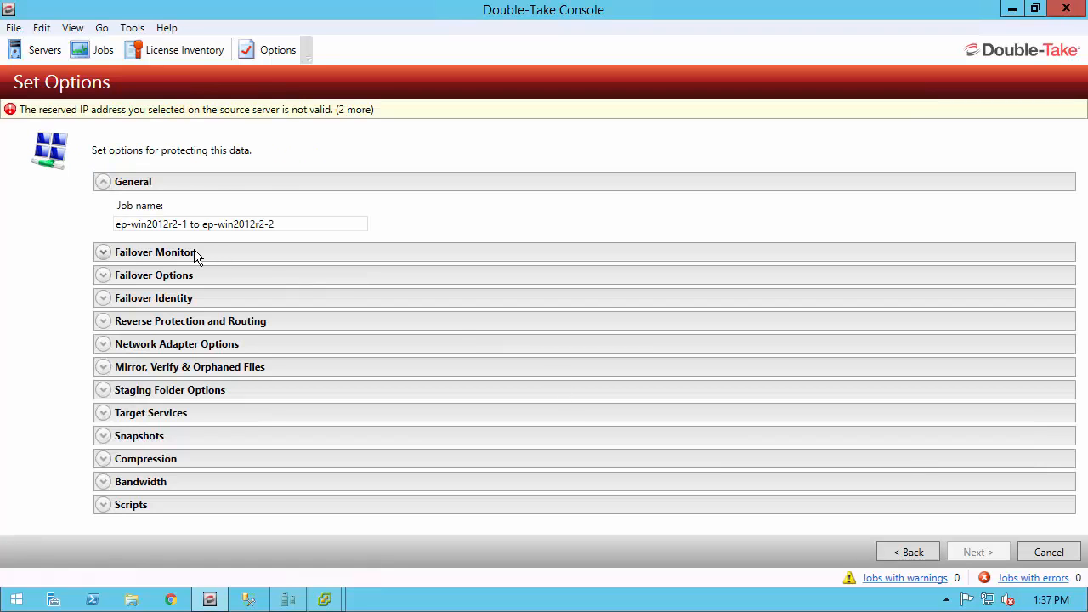
Review the job's Failover Monitor and Failover Identity settings.
left_click(103, 253)
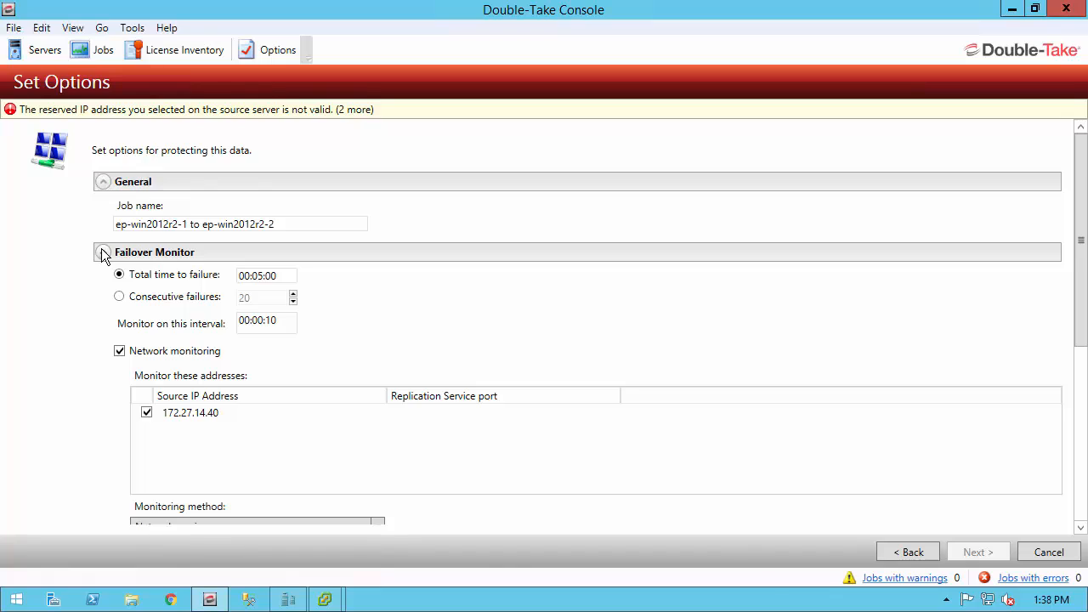
scroll(75, 314, "down", 1)
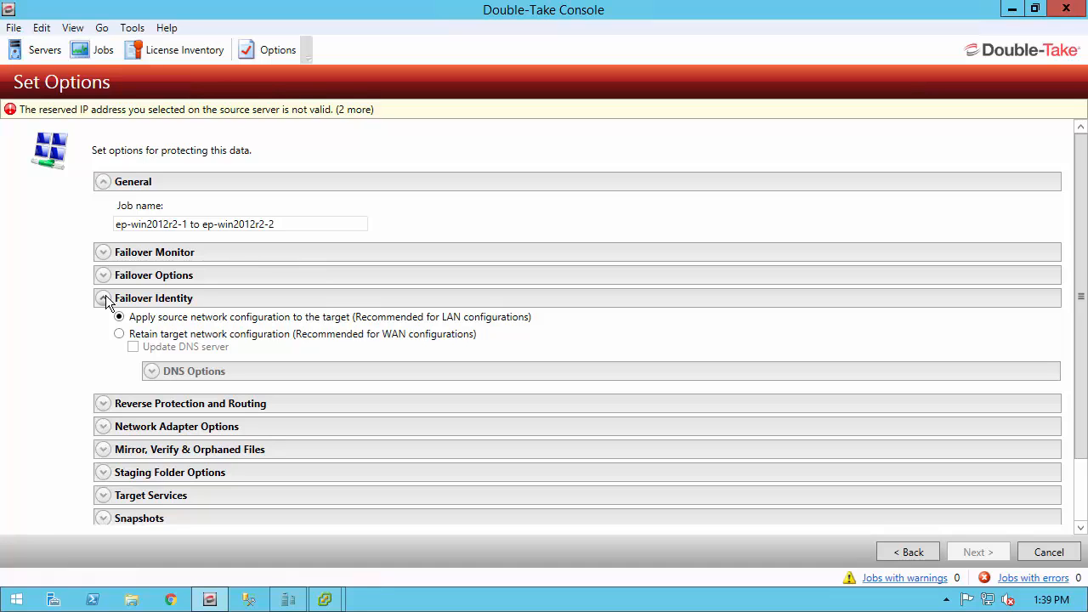
left_click(104, 298)
Set the route to the target to 172.27.14.41, with reserved IP addresses 172.27.14.40 on the source and 172.27.14.41 on the target.
left_click(102, 321)
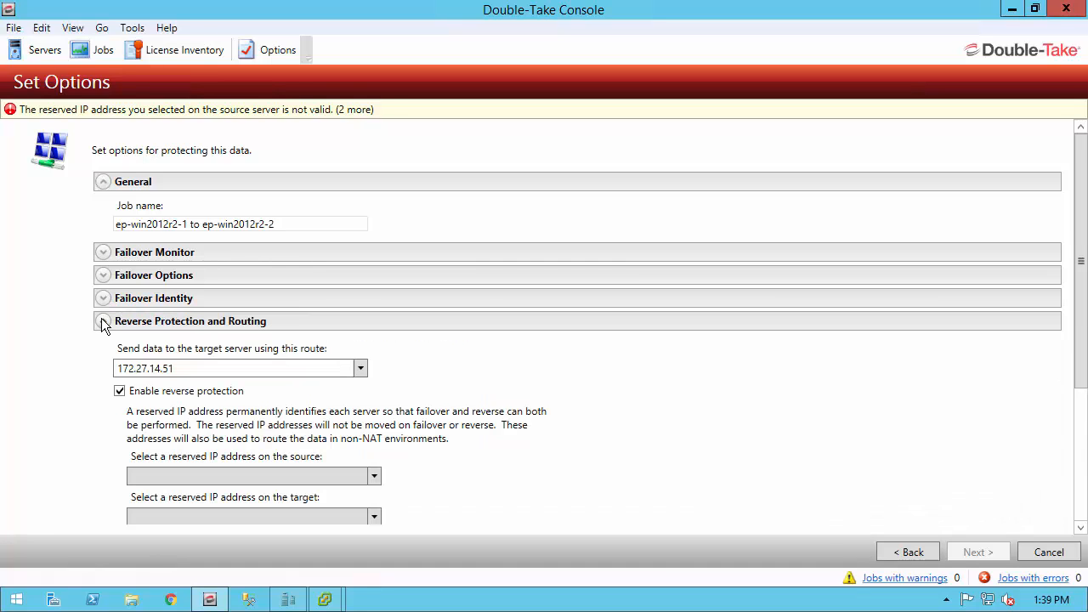
double_click(188, 368)
left_click(188, 368)
key("BackSpace")
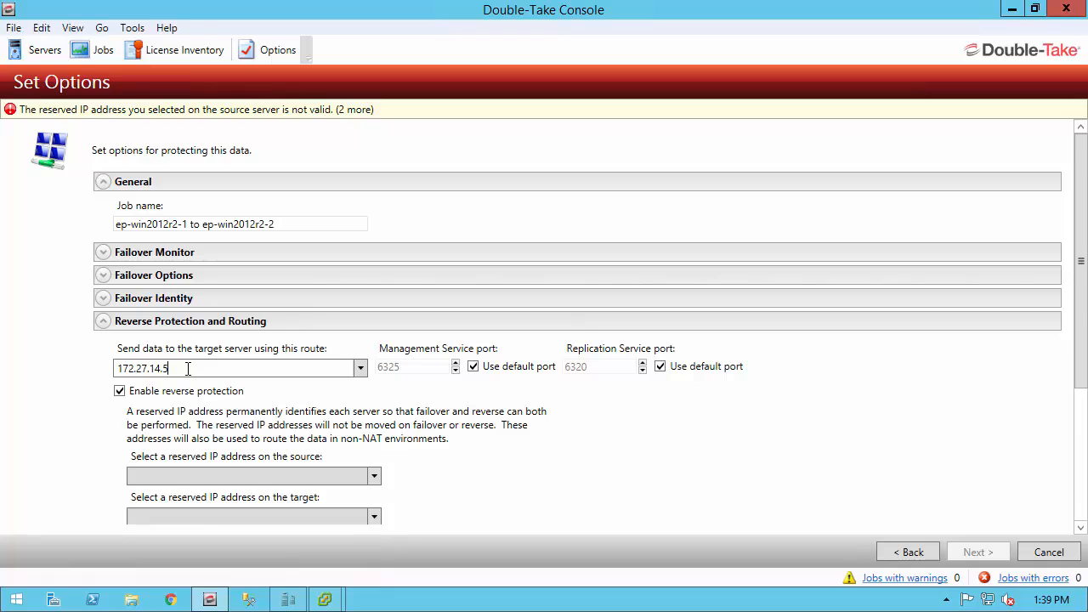
type("1")
scroll(126, 419, "down", 2)
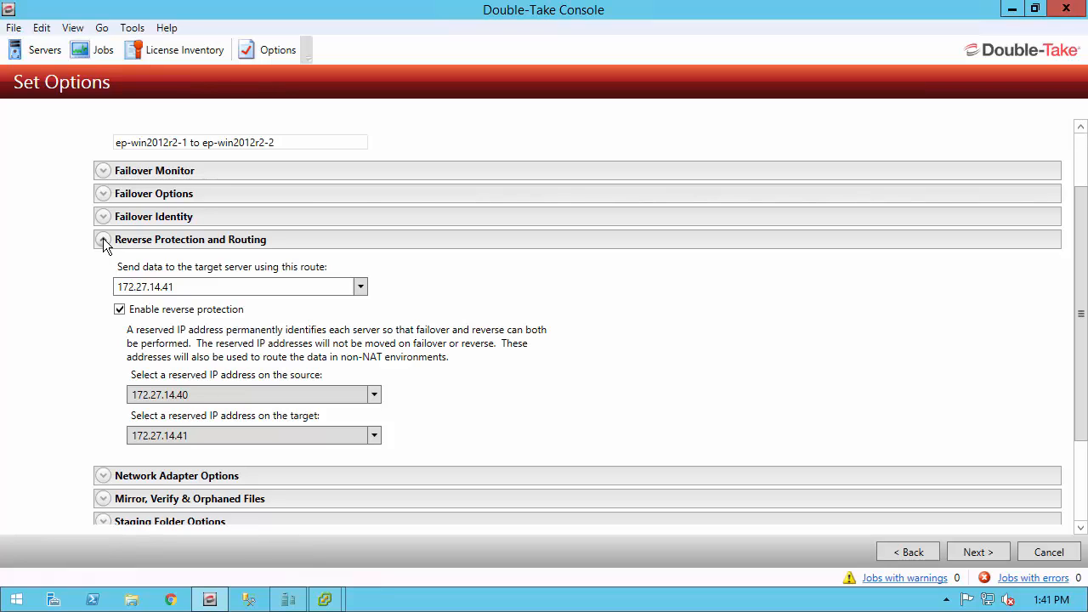
left_click(103, 242)
Map the source network adapter Ethernet to the target adapter Ethernet.
left_click(102, 345)
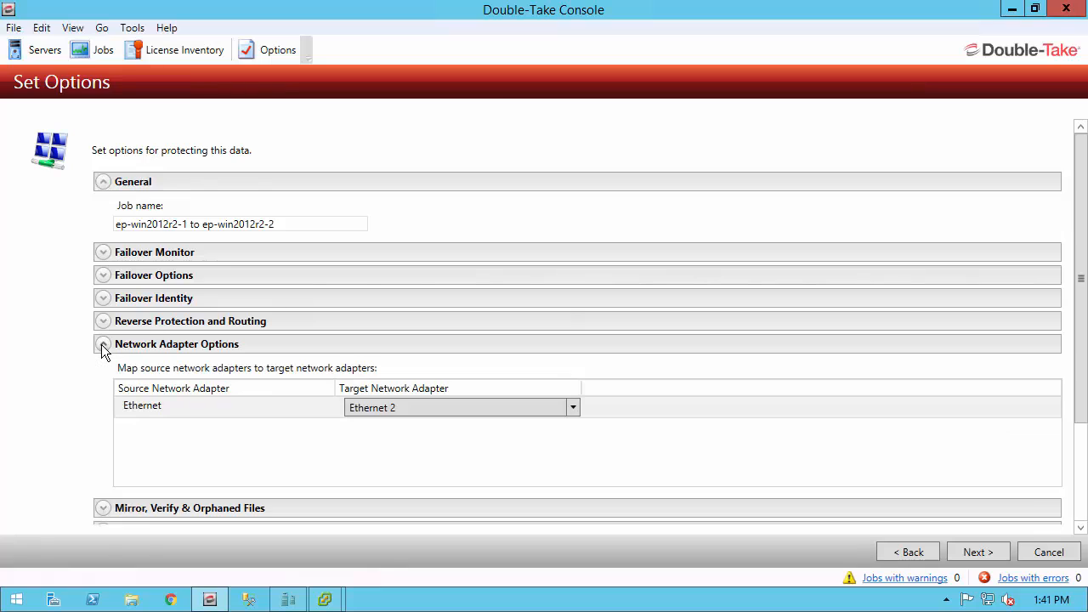
left_click(369, 408)
left_click(366, 442)
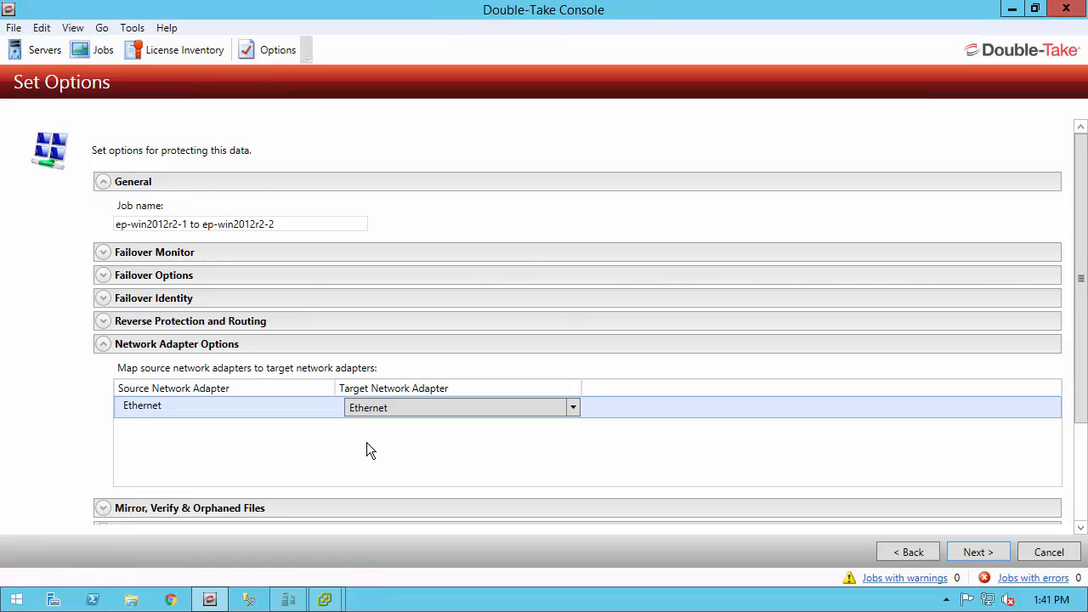
left_click(103, 345)
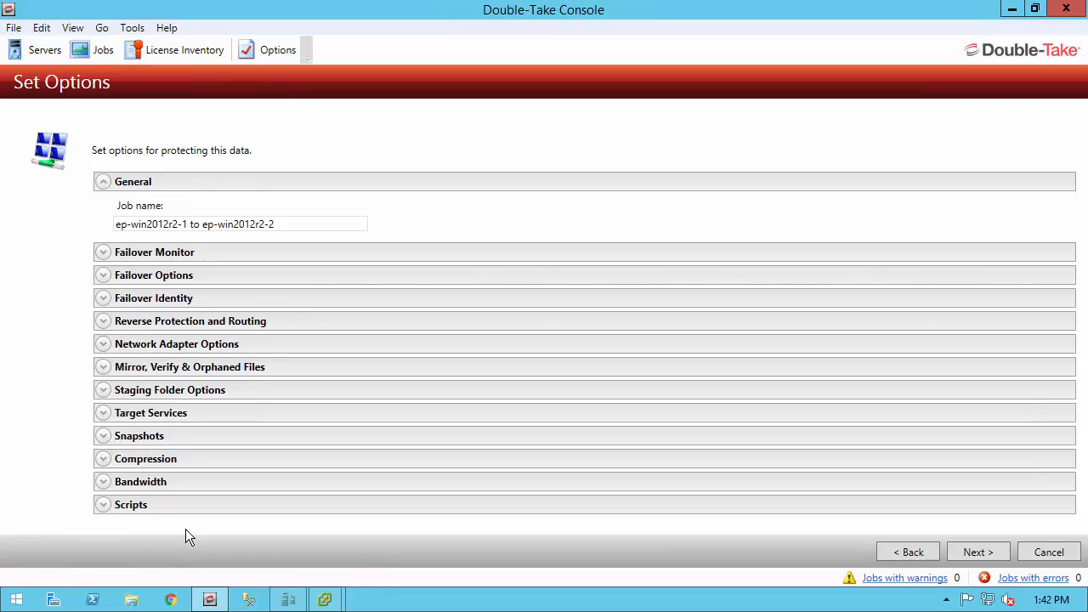
Check the reverse protection NIC count item in the summary checklist and finish creating the protection job.
left_click(982, 548)
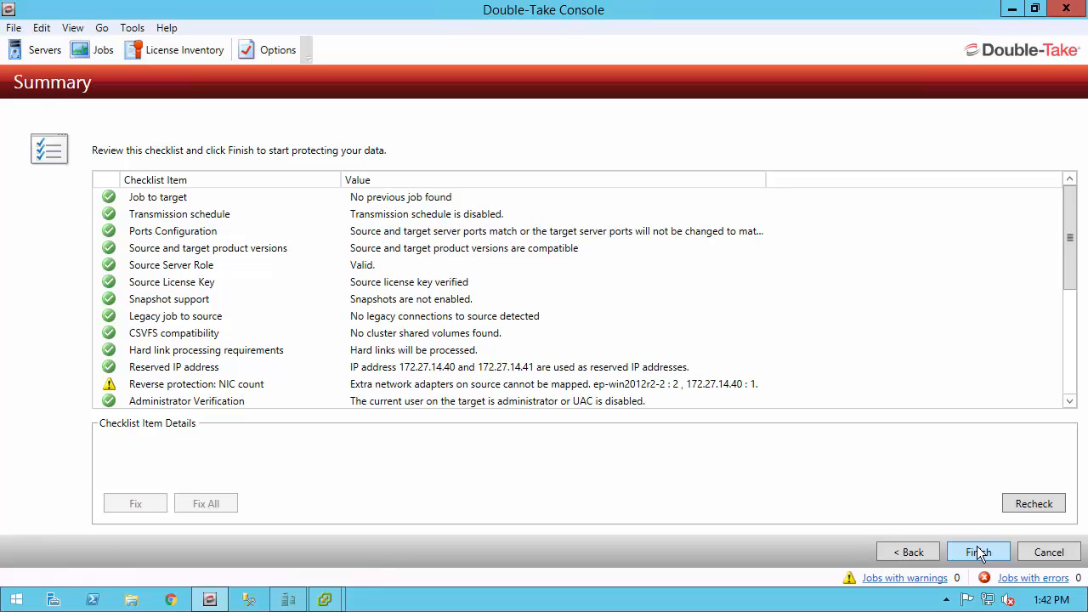
left_click(606, 390)
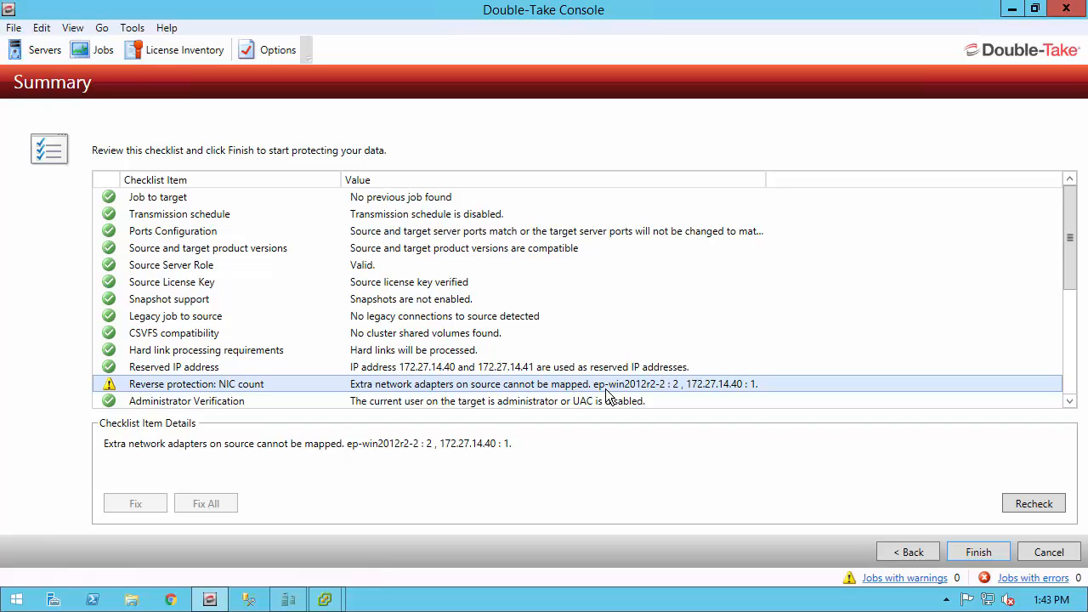
left_click(979, 552)
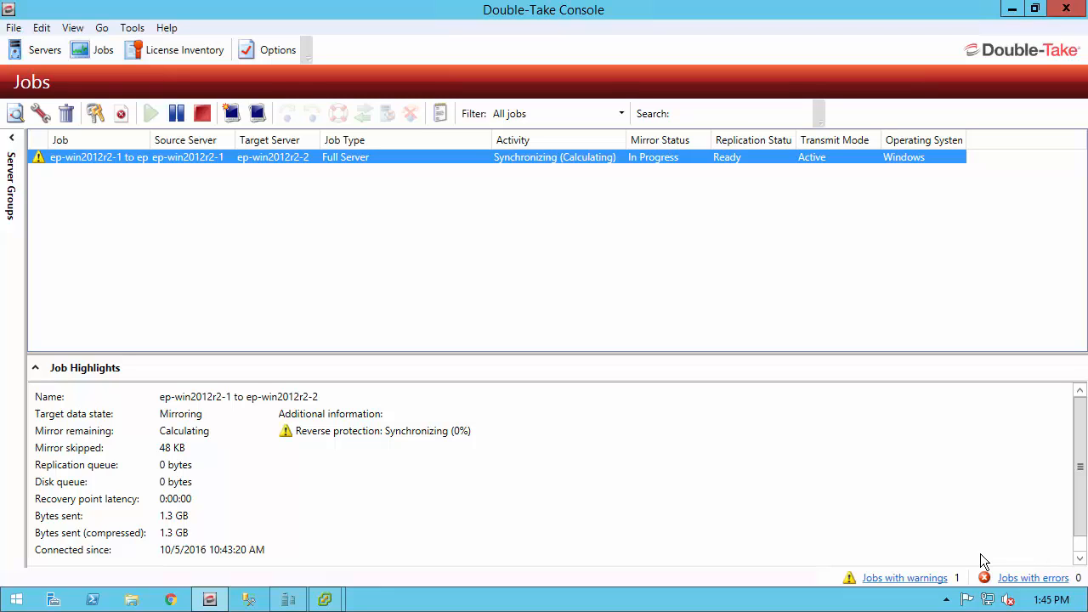
Inspect the details of the ep-win2012r2-1 to ep-win2012r2-2 job and return to the job list.
double_click(439, 159)
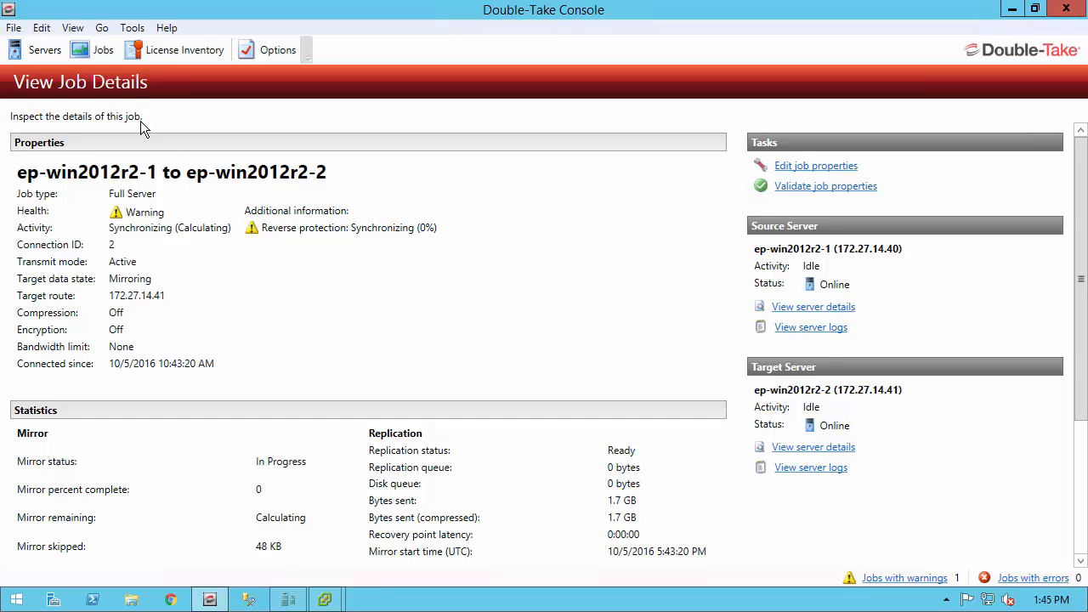
left_click(100, 49)
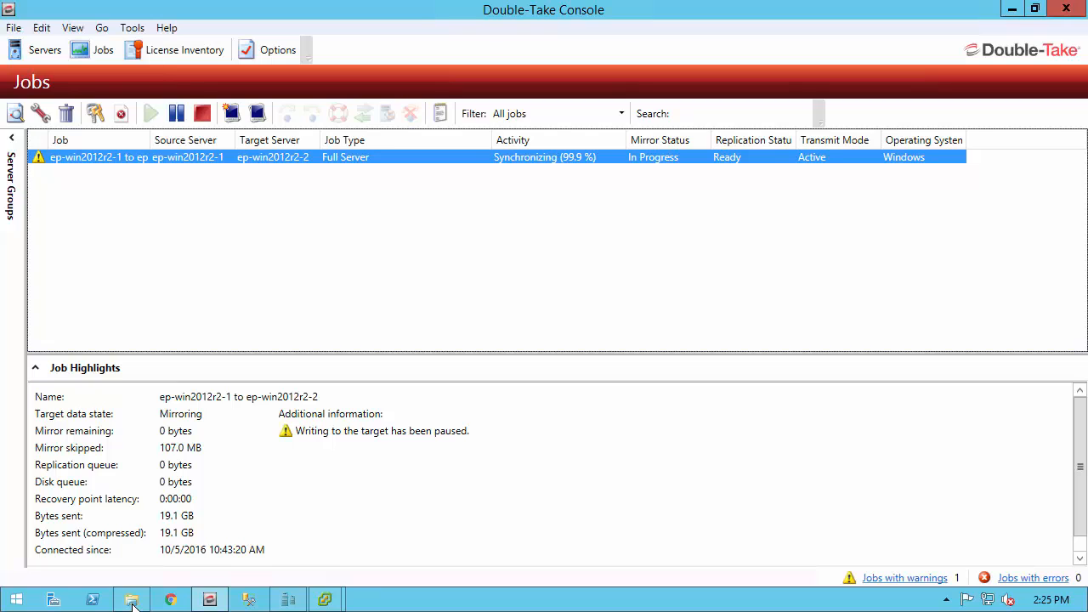
Switch to File Explorer and duplicate the Temp712 folder within the data share of ep-win2012r2-1.
left_click(132, 600)
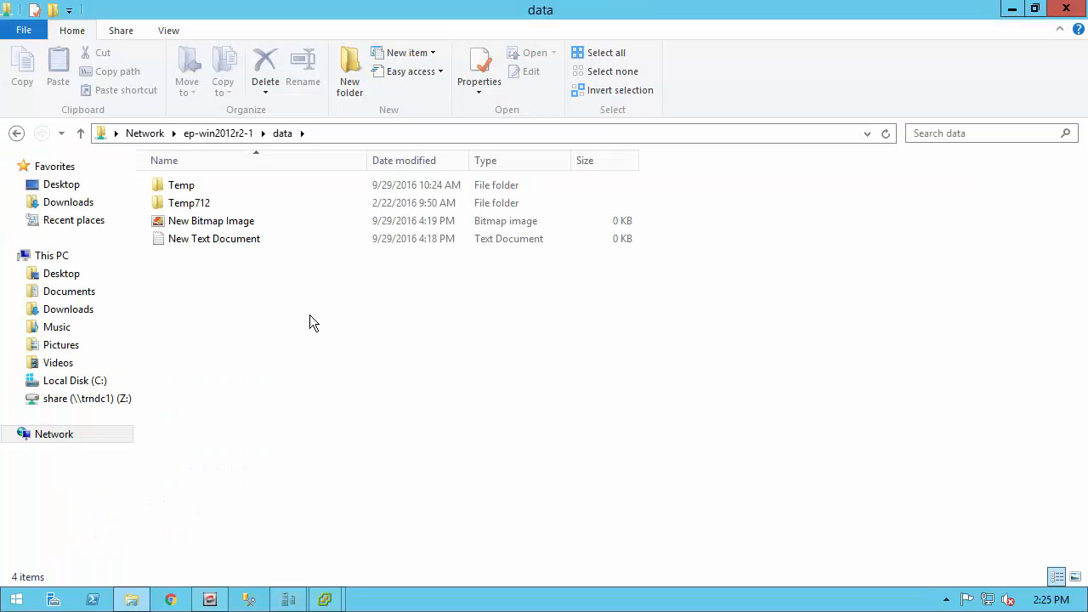
left_click(185, 205)
right_click(184, 210)
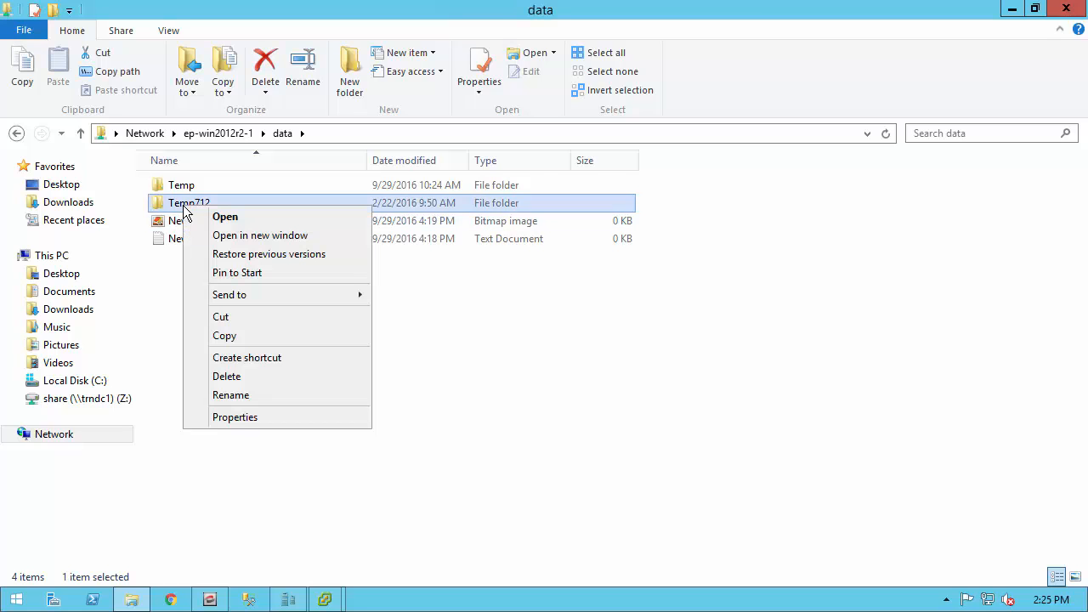
left_click(269, 340)
right_click(269, 347)
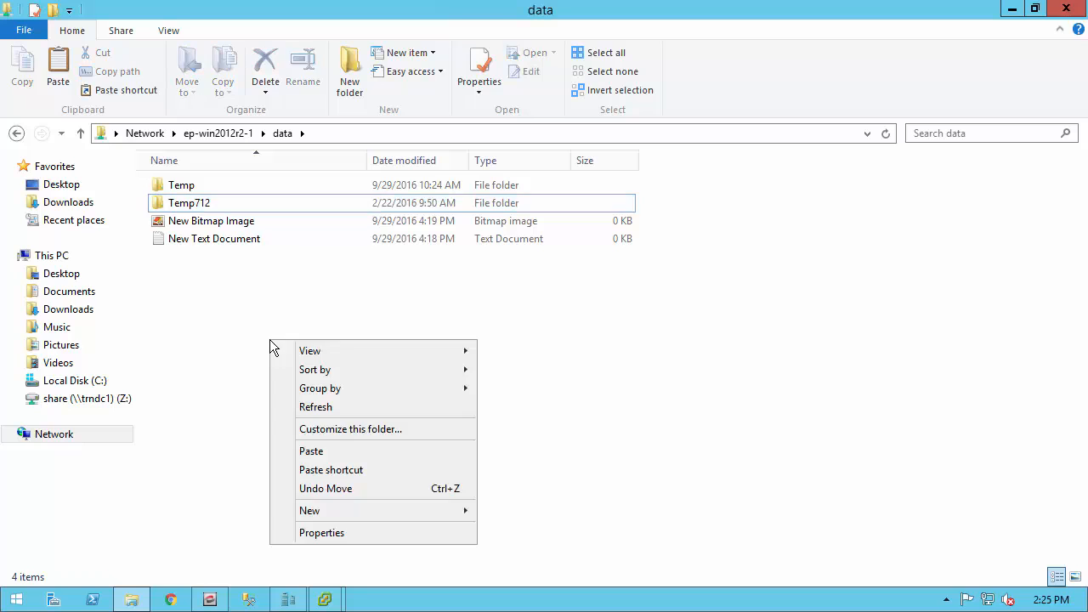
left_click(320, 448)
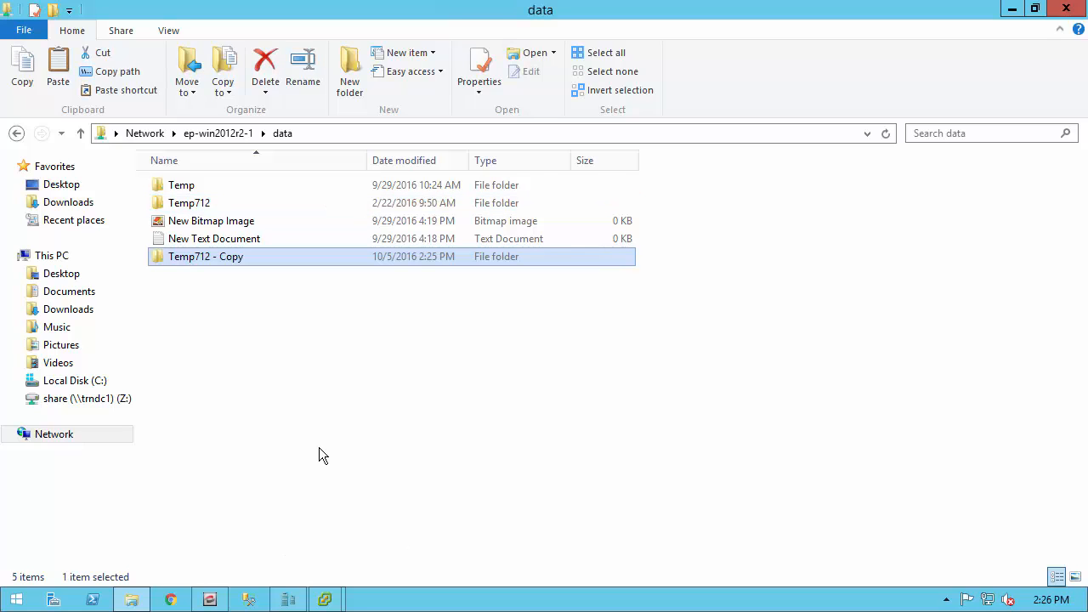
Delete the New Text Document and New Bitmap Image files from the data share.
left_click(219, 222)
left_click(223, 242)
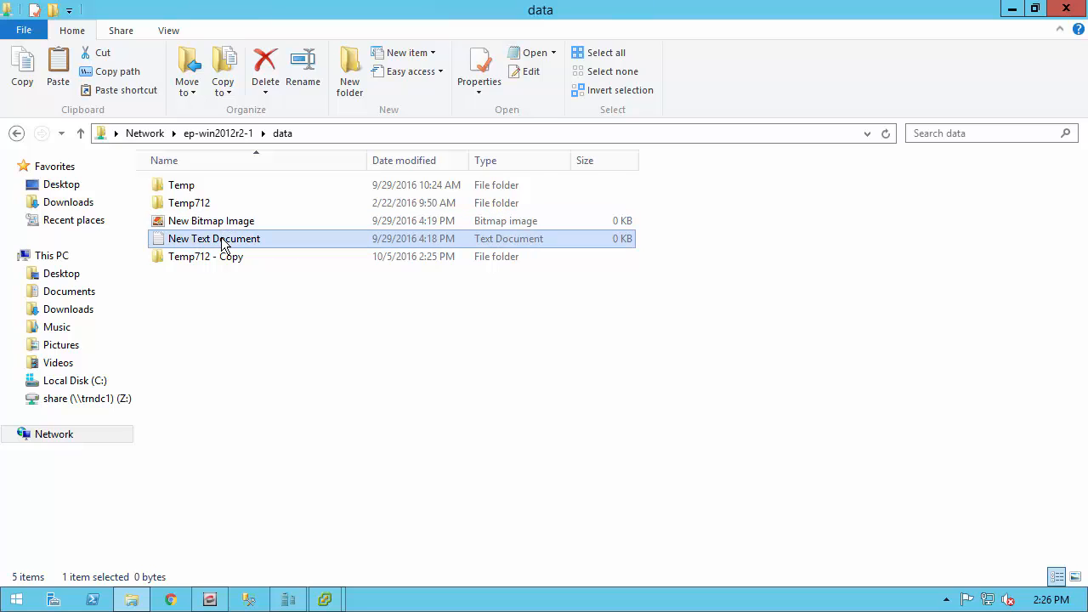
key("Delete")
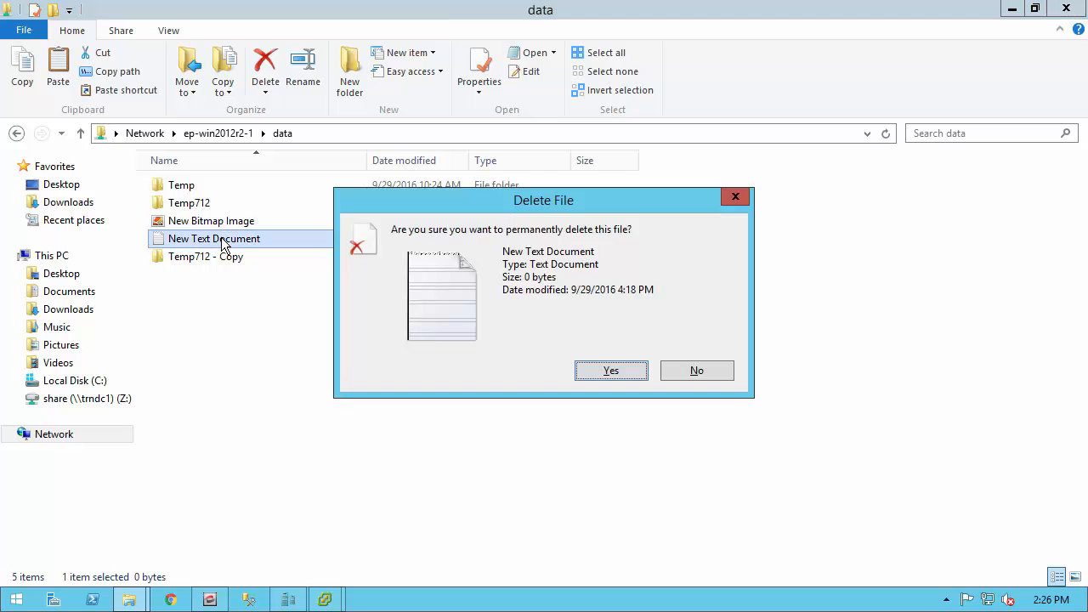
key("Return")
left_click(223, 226)
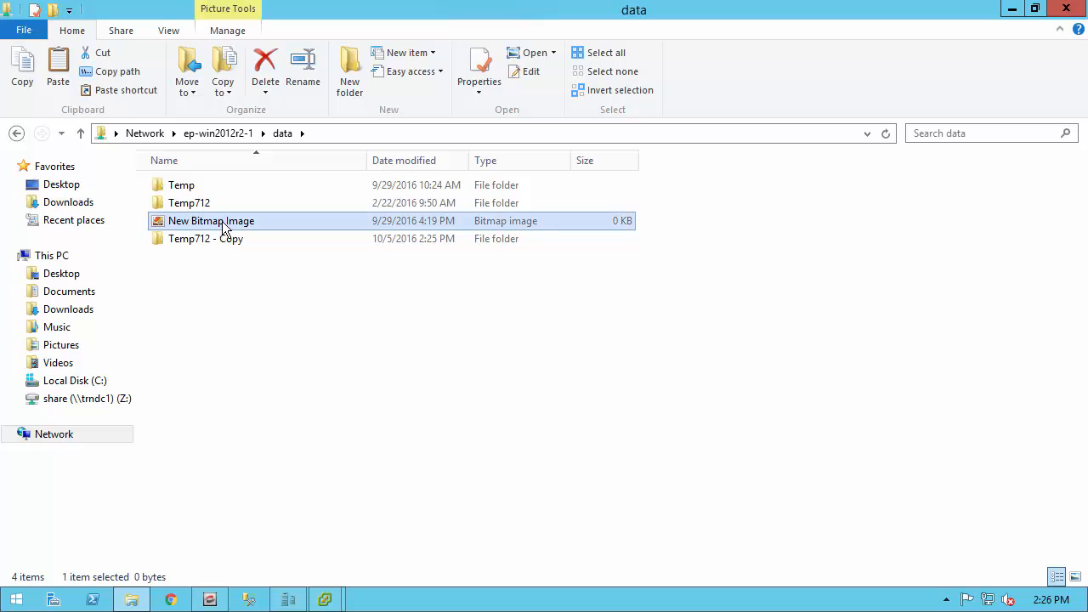
key("Delete")
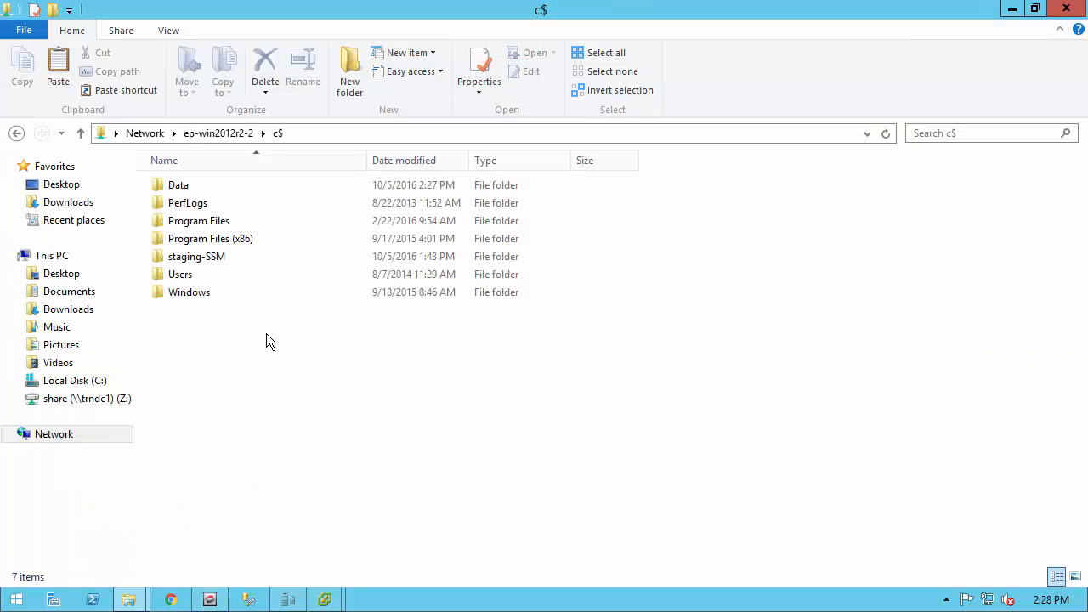
View the properties of the staging-SSM folder in the c$ share of ep-win2012r2-2.
left_click(204, 259)
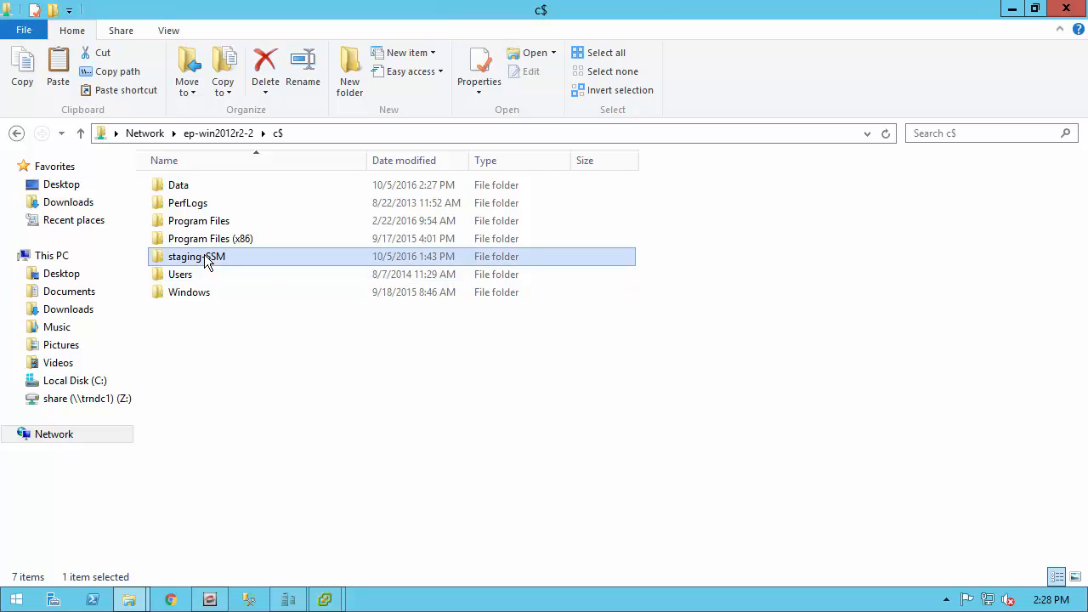
right_click(206, 263)
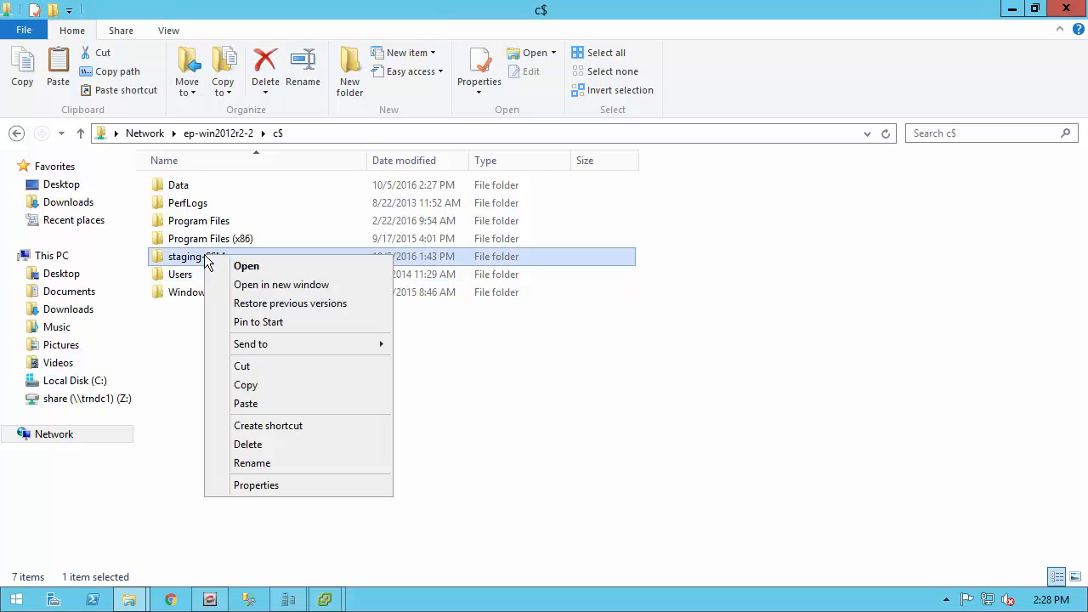
left_click(274, 485)
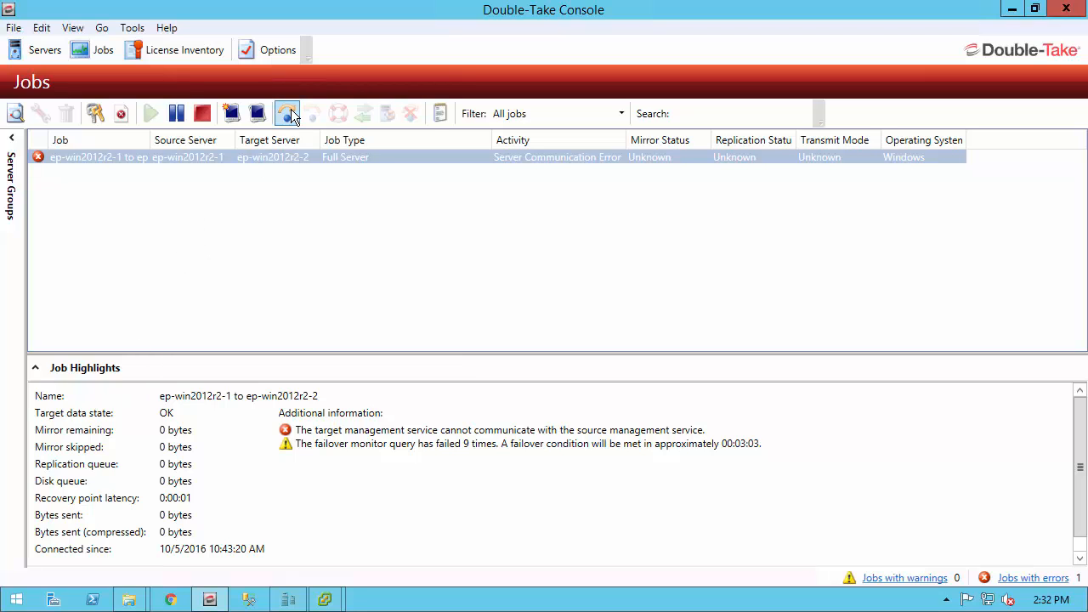
Fail over the job to live data, applying data in the target queues before failover.
left_click(289, 115)
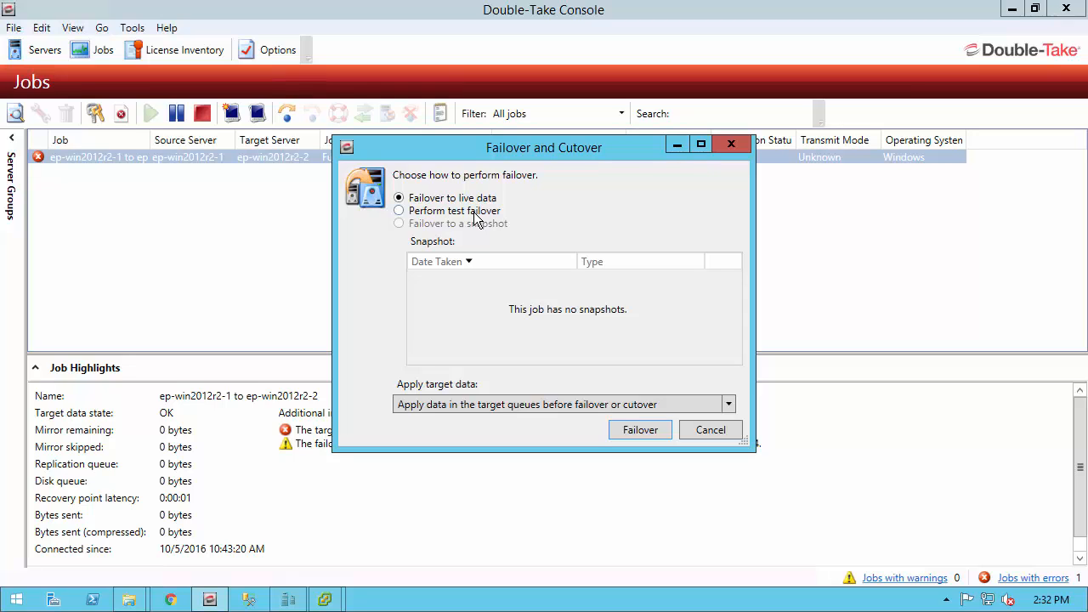
left_click(654, 435)
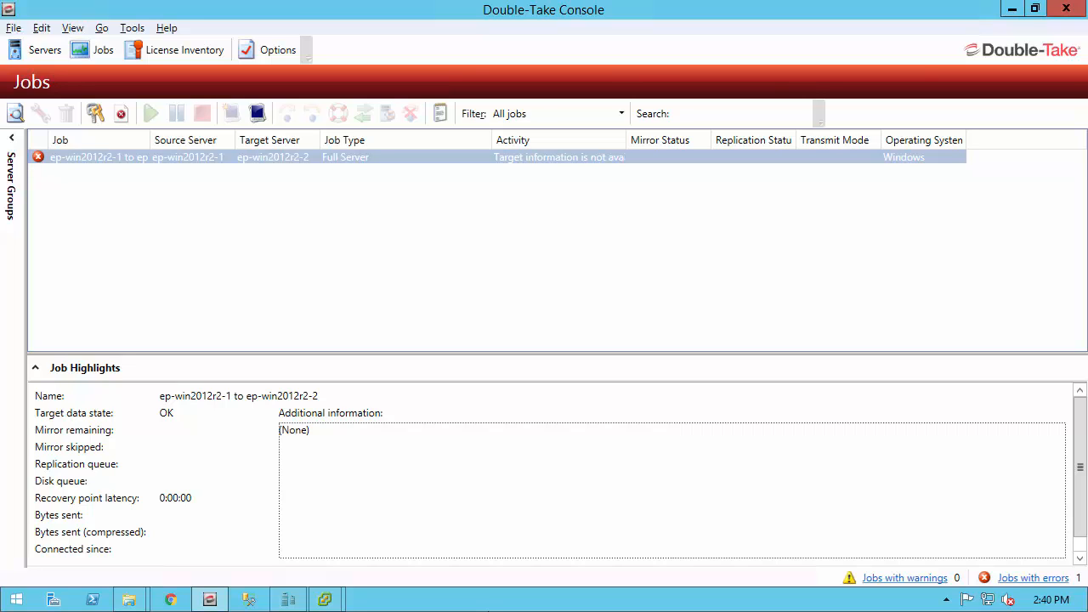
Switch to File Explorer to check the server's c$ share and staging-SSM folder, and return to the Double-Take Console job list.
key("alt+Tab")
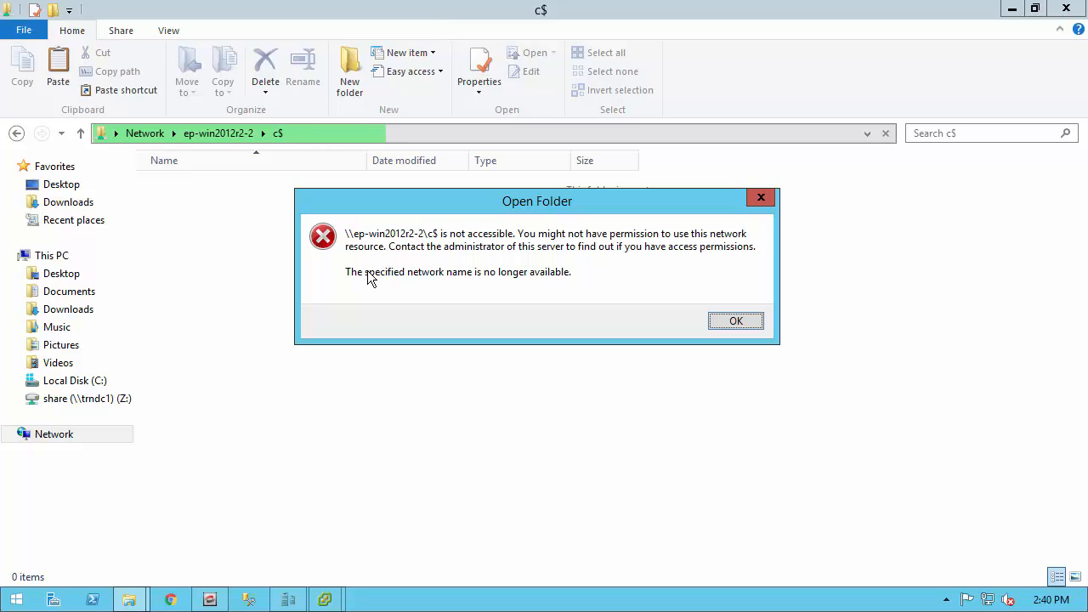
left_click(733, 323)
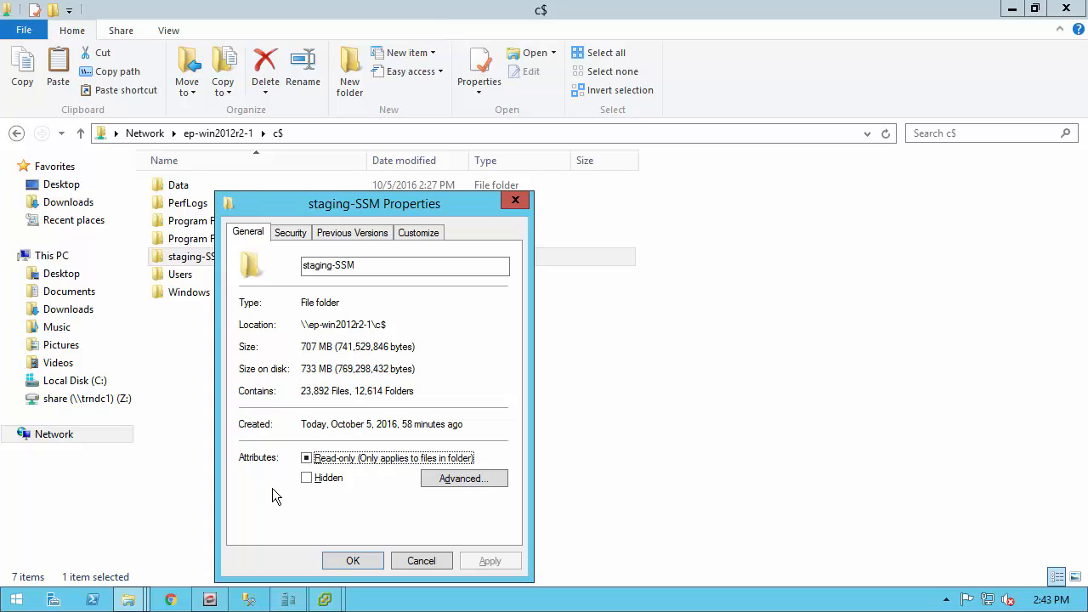
key("alt+Tab")
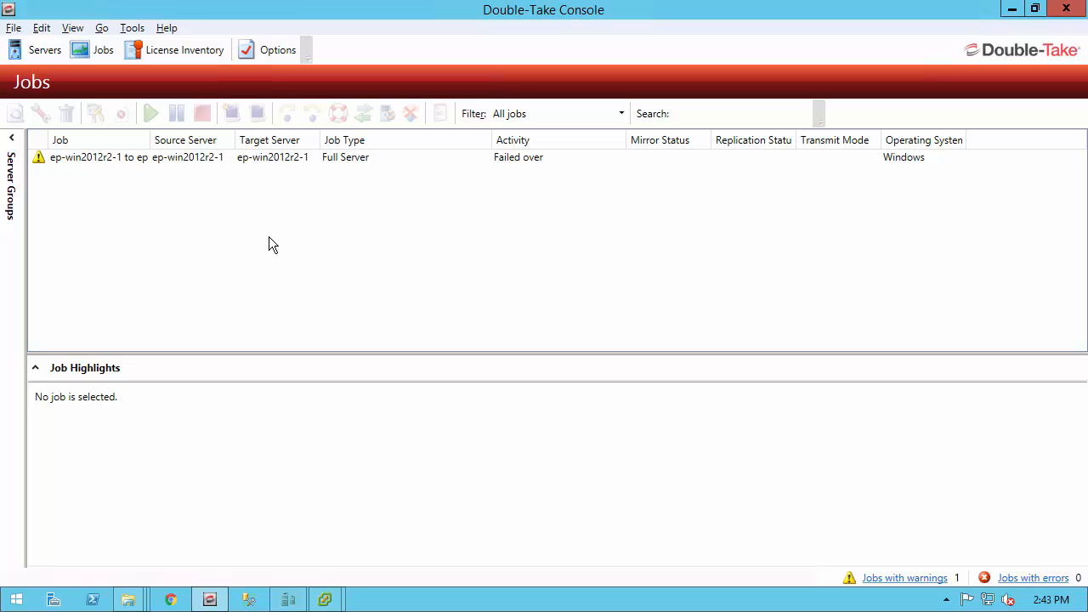
Widen the Server column in the servers list and check the status of the two ep-win2012r2-1 entries, 172.27.14.41 and 172.27.14.40.
left_click(266, 162)
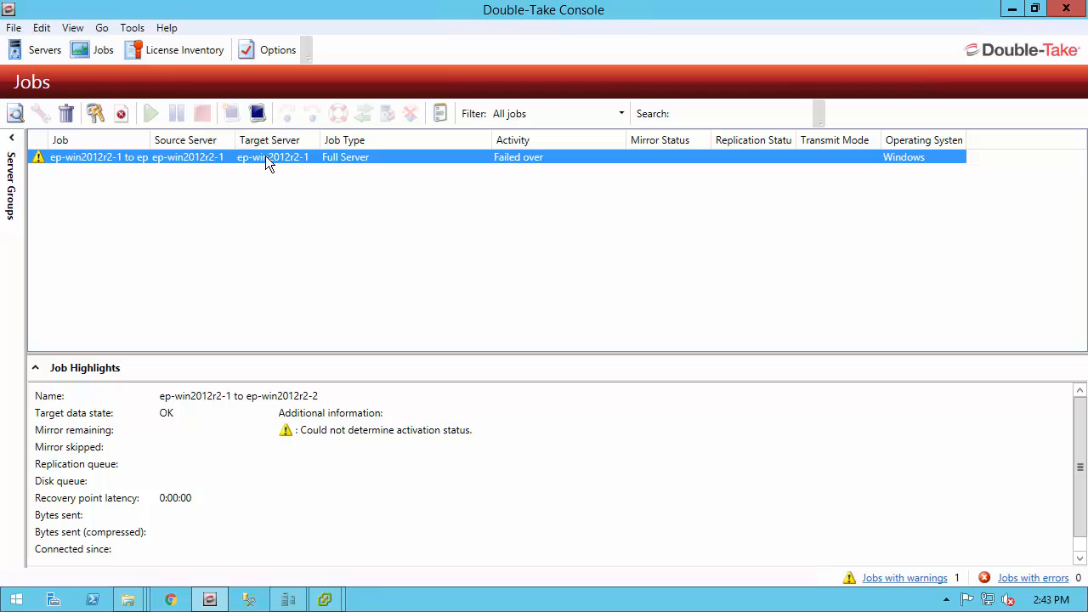
left_click(43, 56)
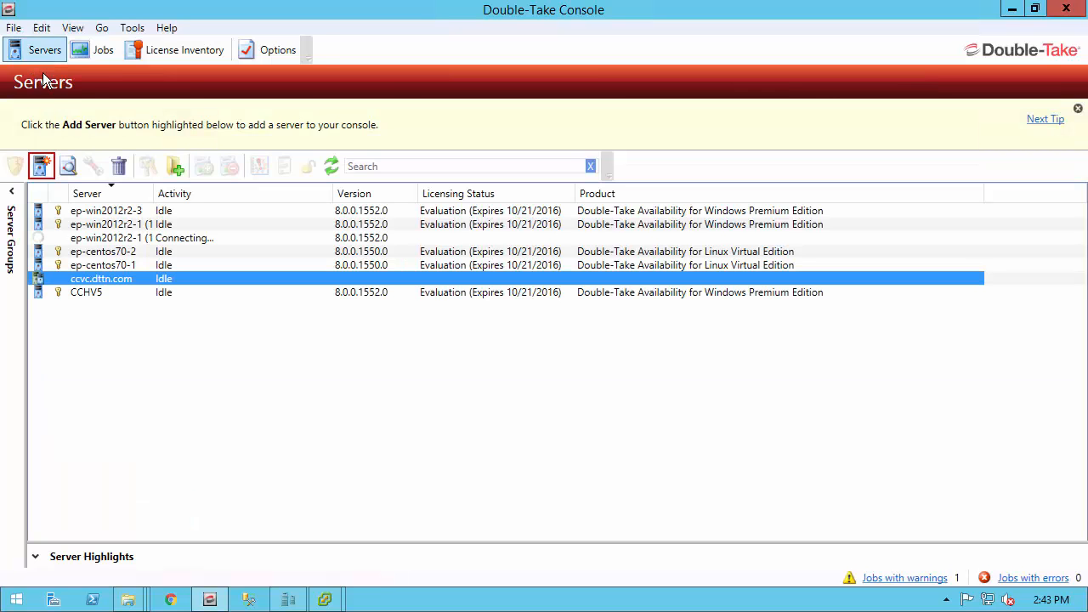
left_click(113, 241)
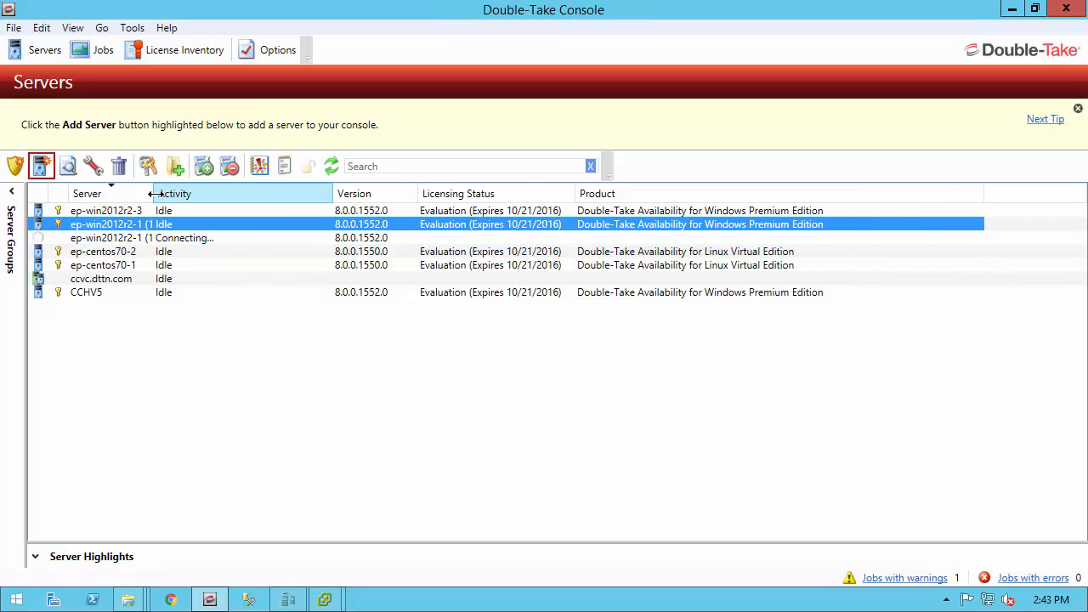
left_click_drag(153, 194, 258, 194)
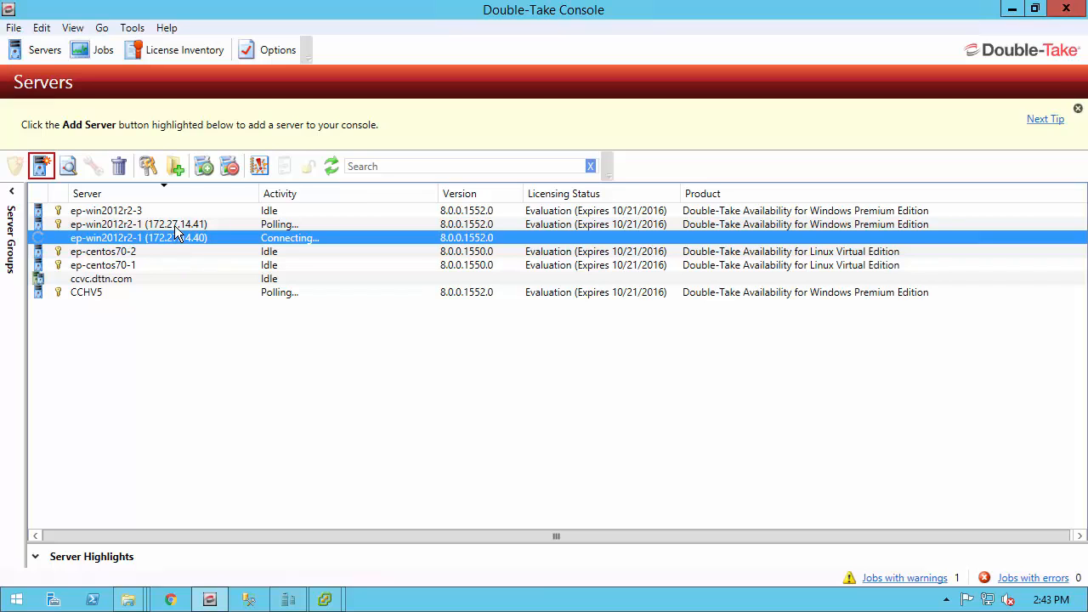
left_click(174, 226)
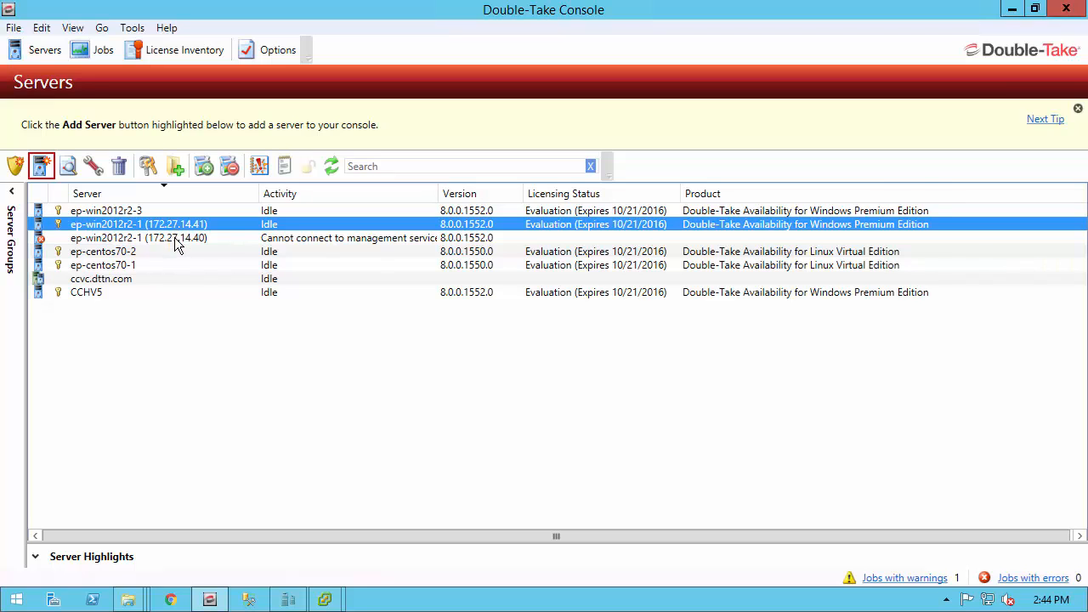
left_click(175, 238)
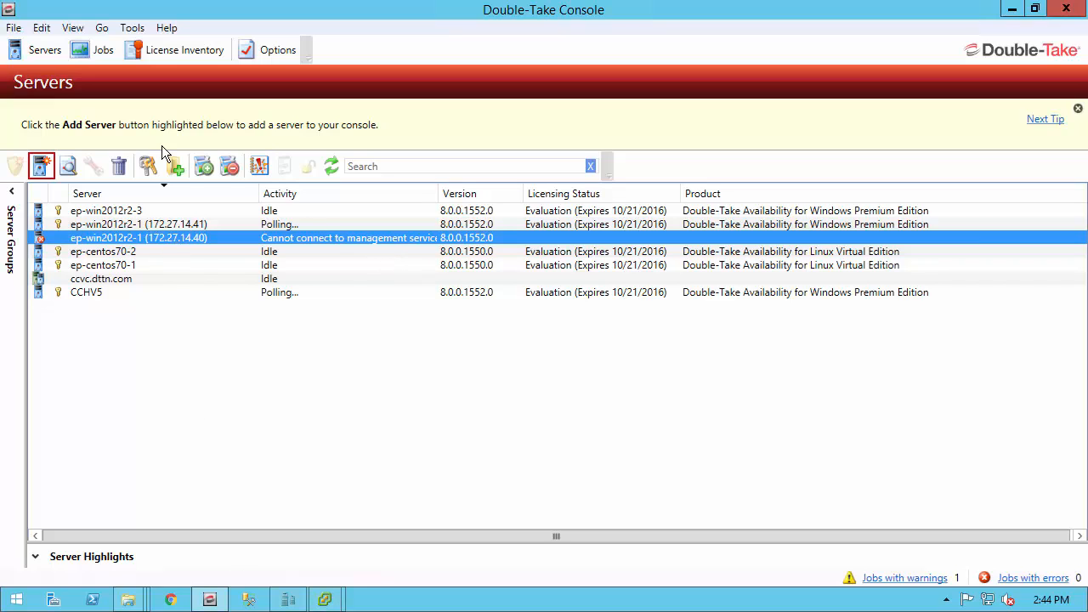
left_click(99, 54)
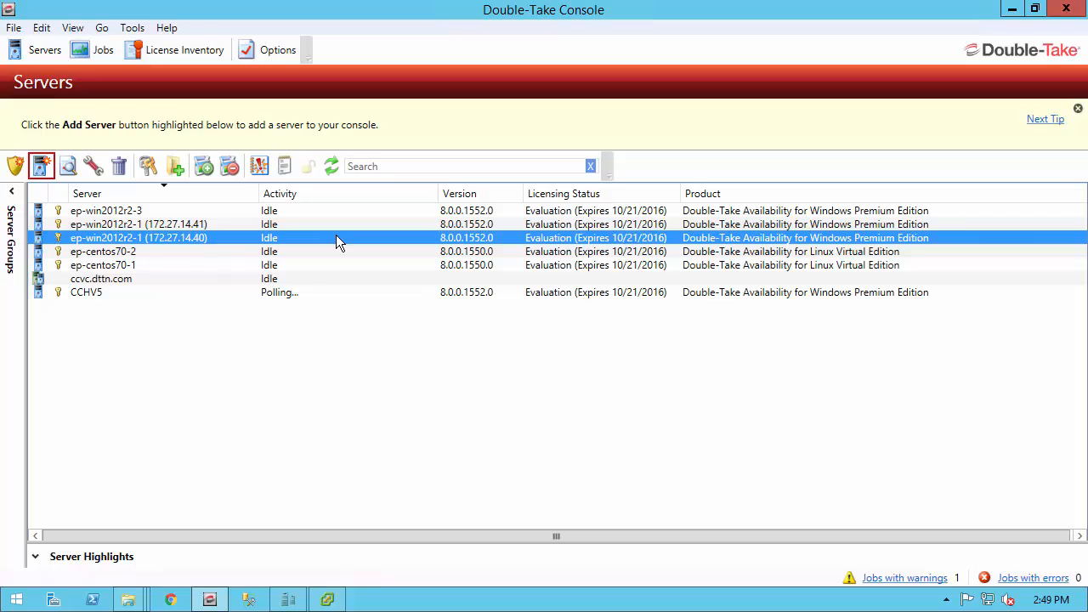
Reverse the failed-over ep-win2012r2-1 to ep-win2012r2-2 job in the jobs list, confirming the reversal.
left_click(110, 49)
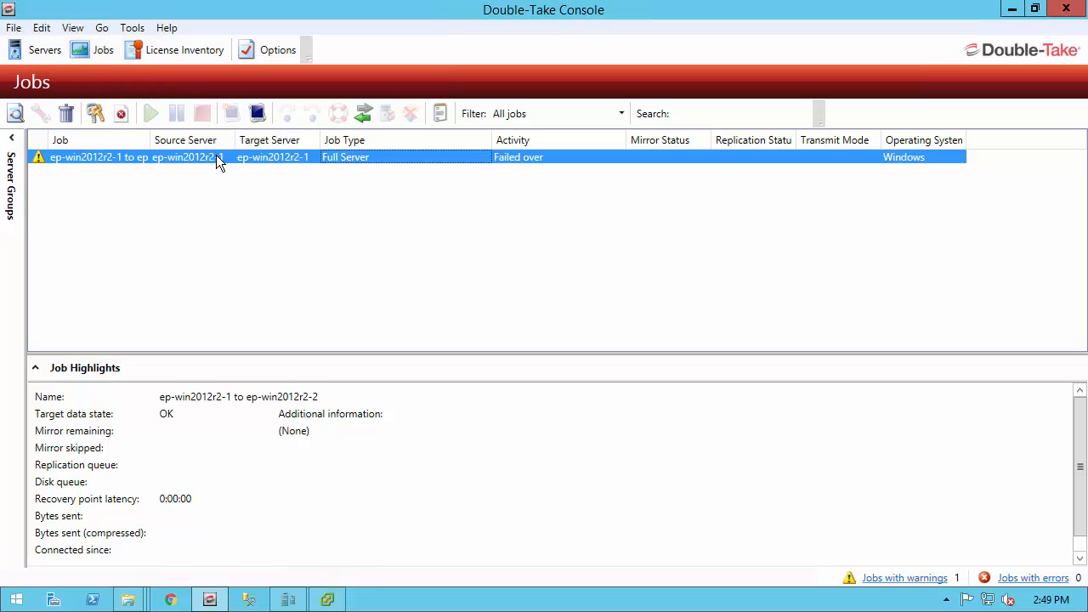
left_click(364, 114)
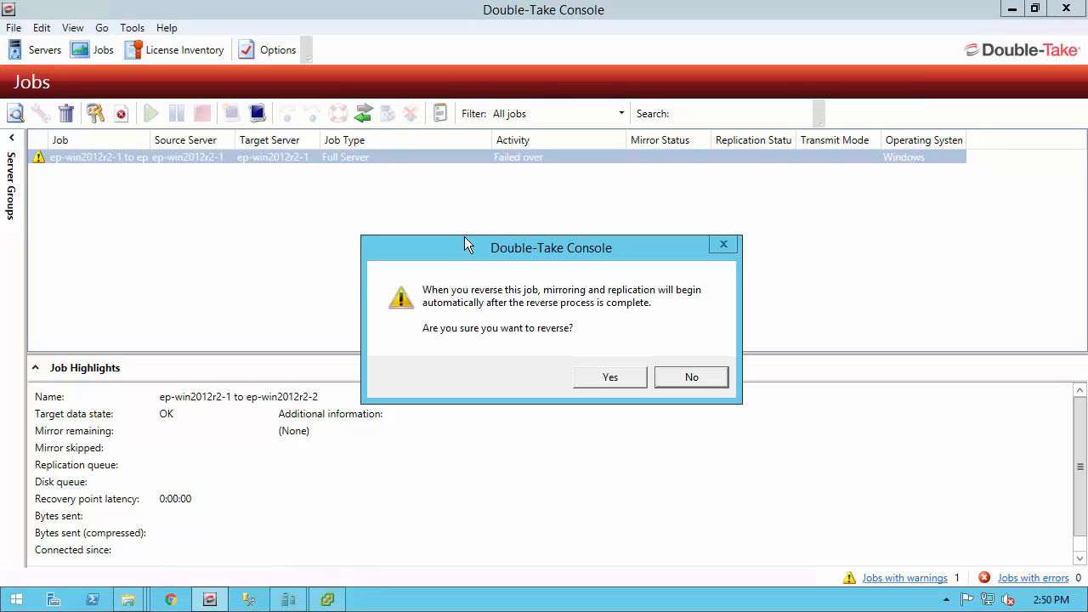
left_click(609, 378)
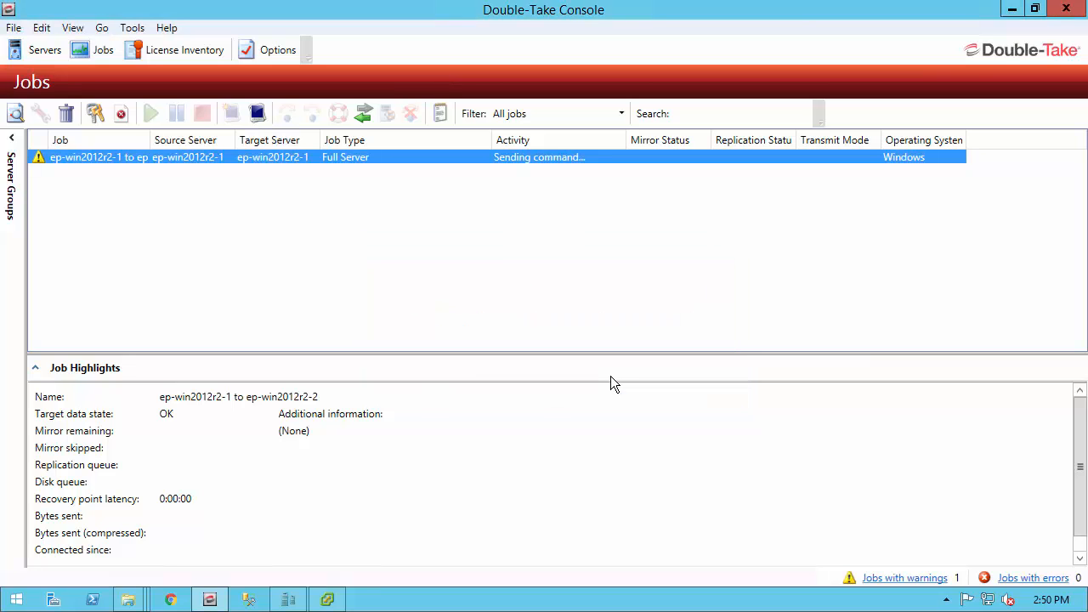